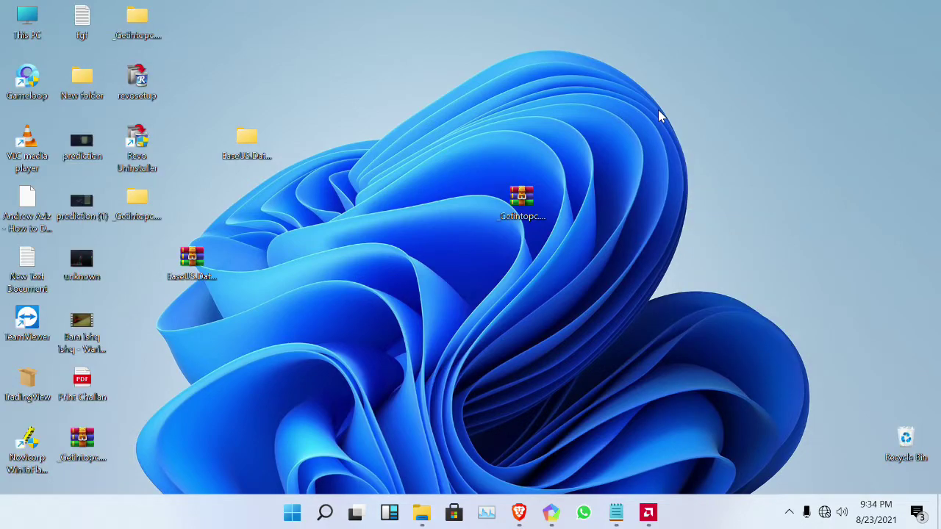
right_click(654, 82)
left_click(685, 147)
right_click(685, 147)
left_click(716, 213)
right_click(630, 109)
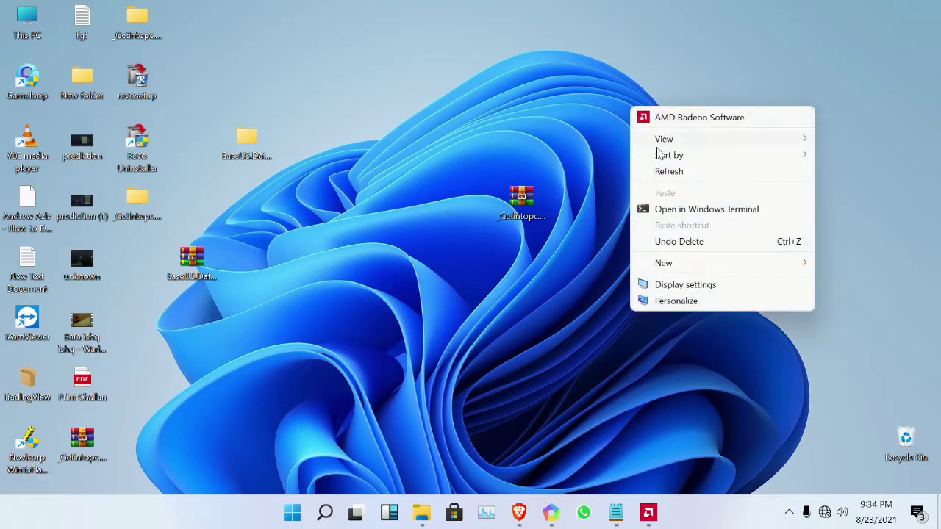
left_click(670, 174)
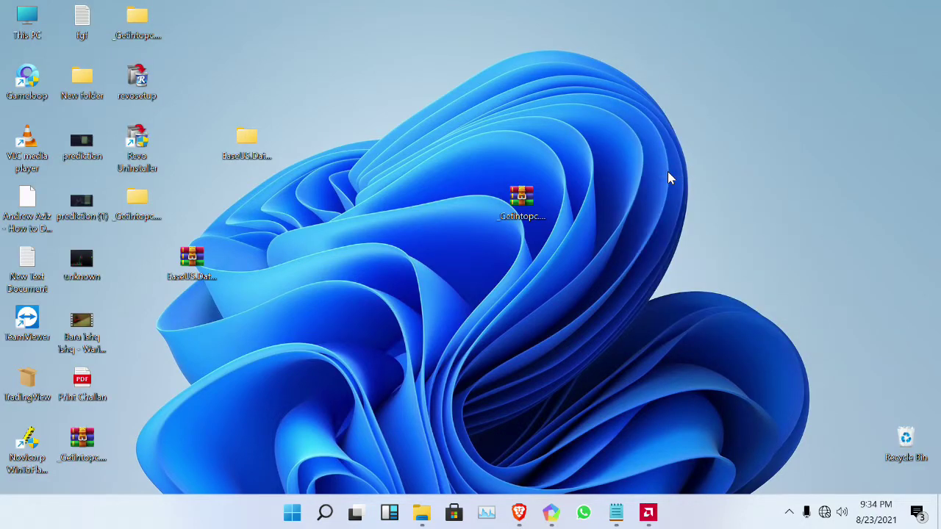
right_click(632, 95)
left_click(660, 156)
right_click(666, 157)
left_click(706, 223)
right_click(625, 70)
left_click(654, 132)
right_click(397, 77)
left_click(428, 138)
right_click(386, 96)
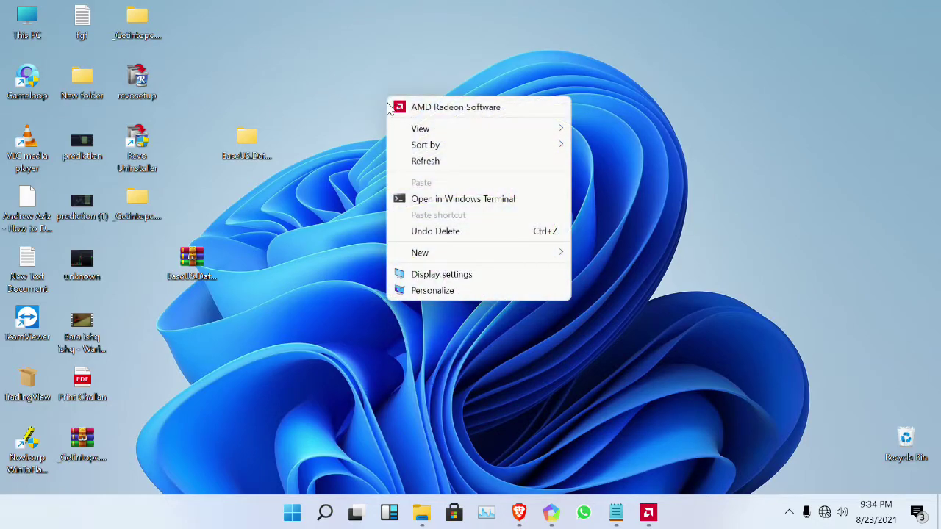
left_click(425, 163)
right_click(375, 74)
left_click(401, 138)
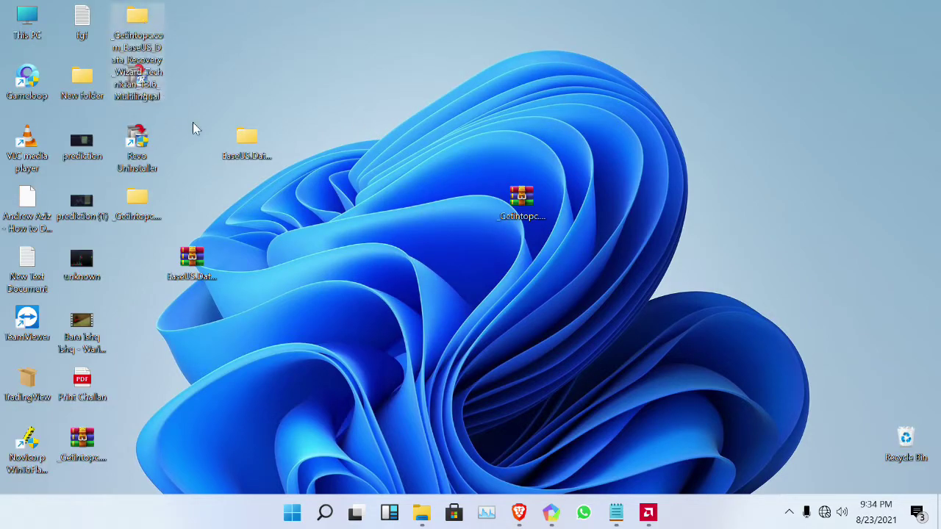
left_click(144, 206)
left_click_drag(142, 207, 140, 187)
left_click_drag(256, 139, 399, 107)
left_click_drag(391, 148, 358, 188)
right_click(422, 137)
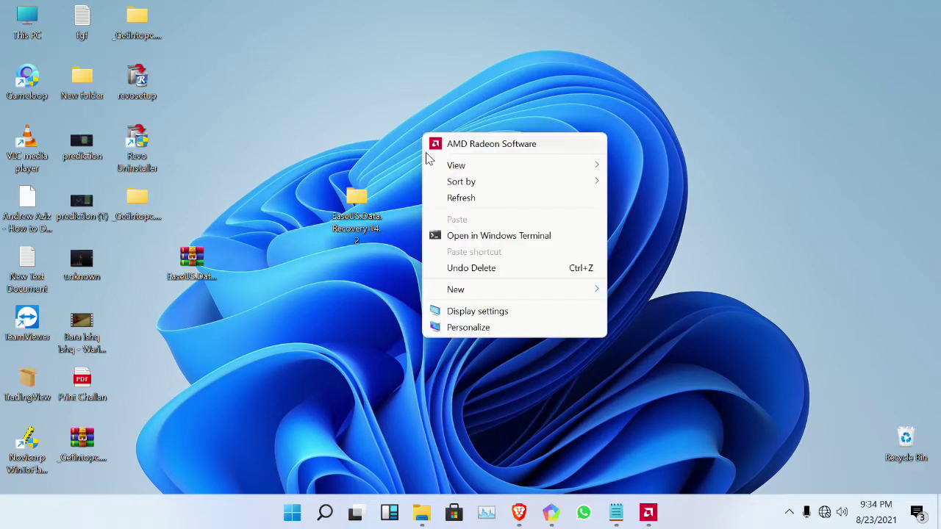
left_click(447, 198)
left_click_drag(353, 198, 351, 132)
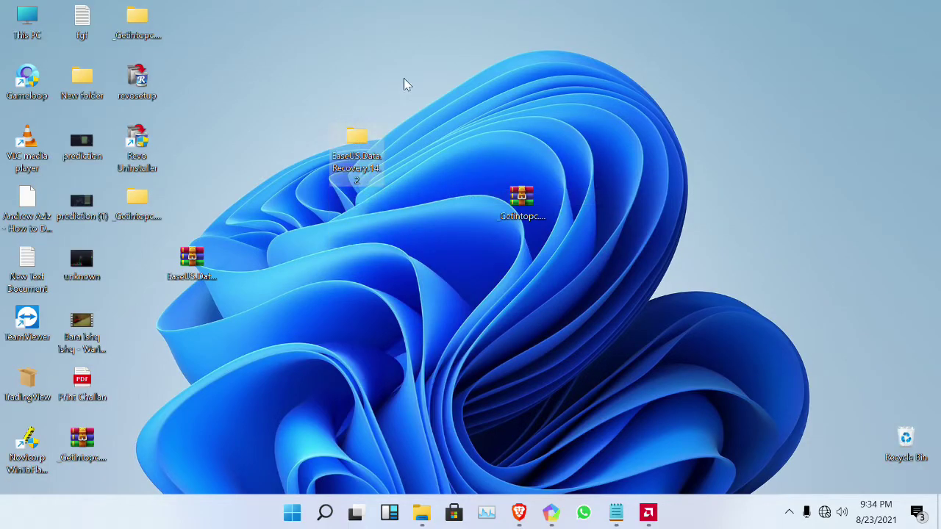
right_click(422, 84)
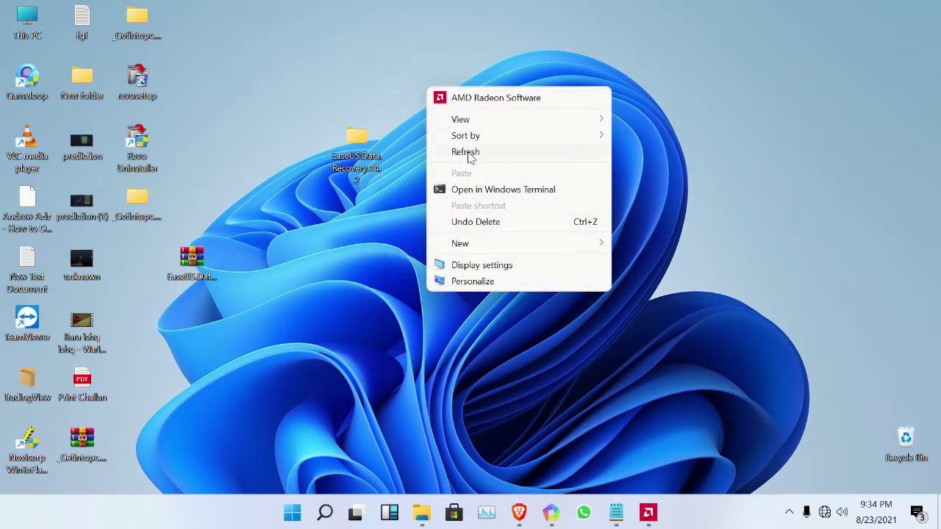
left_click(468, 151)
Step: Open Windows Security and examine the real-time, cloud-delivered and tamper protection states in the virus & threat protection settings
left_click(324, 512)
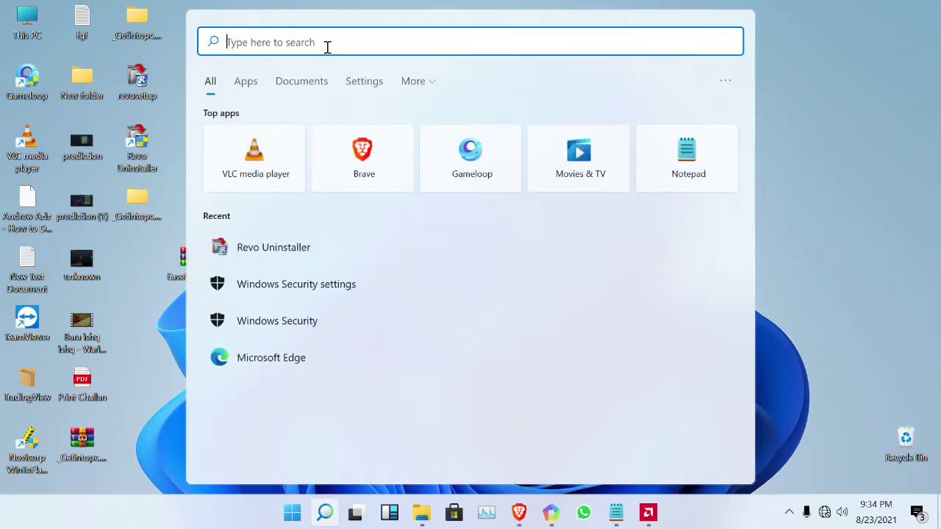
type("windows")
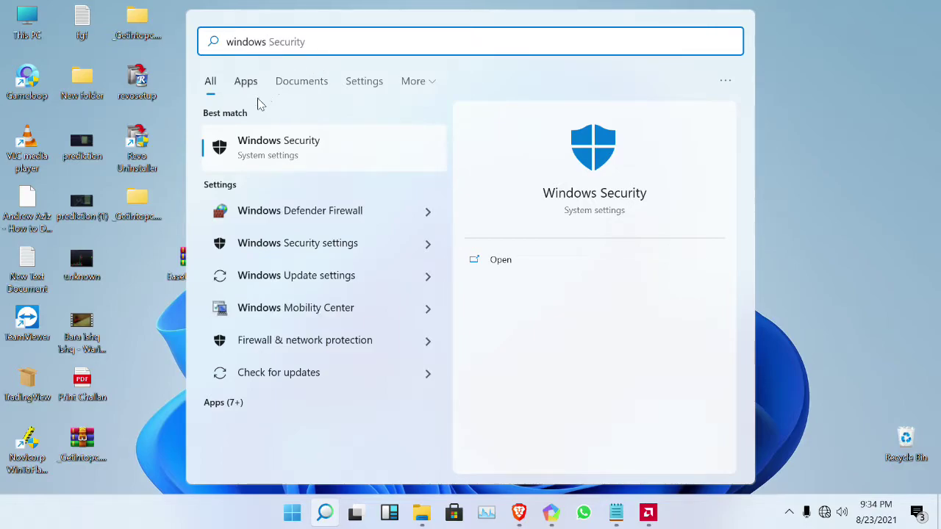
left_click(245, 151)
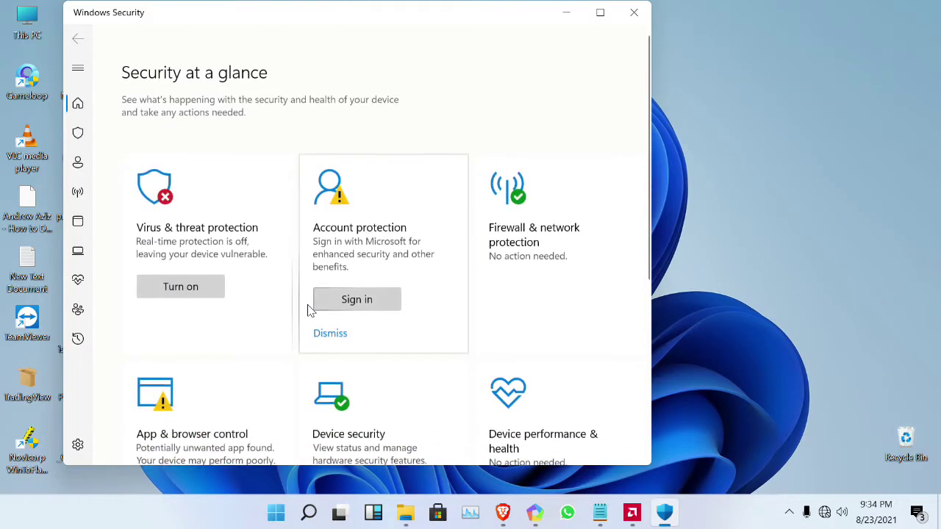
left_click(199, 247)
scroll(277, 347, "down", 2)
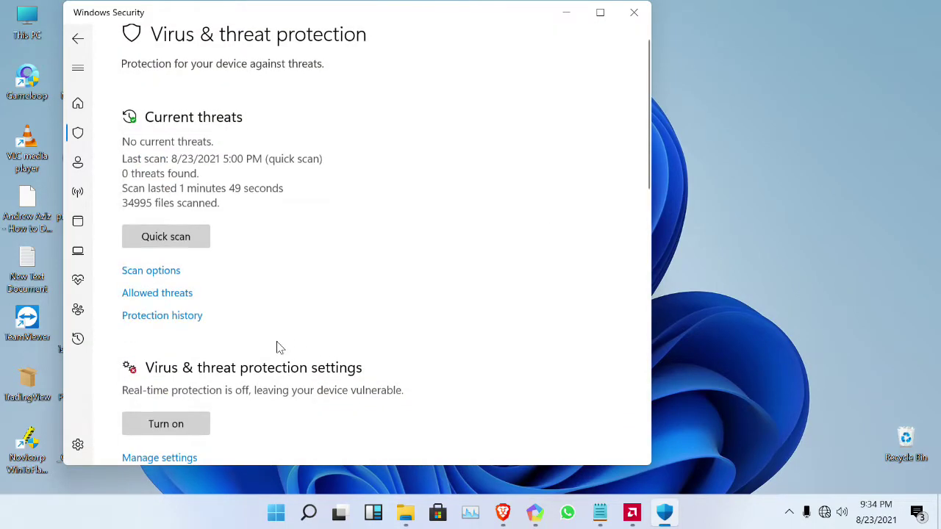
left_click(177, 416)
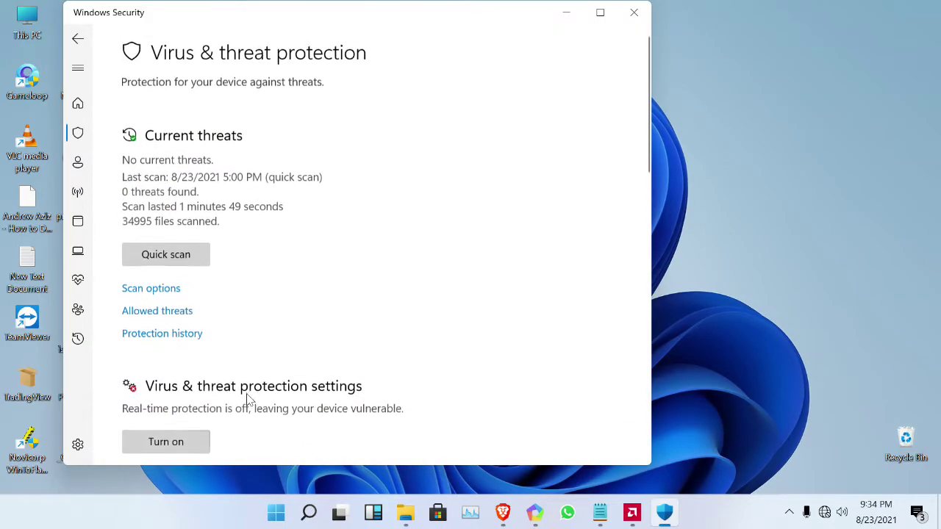
scroll(280, 338, "down", 6)
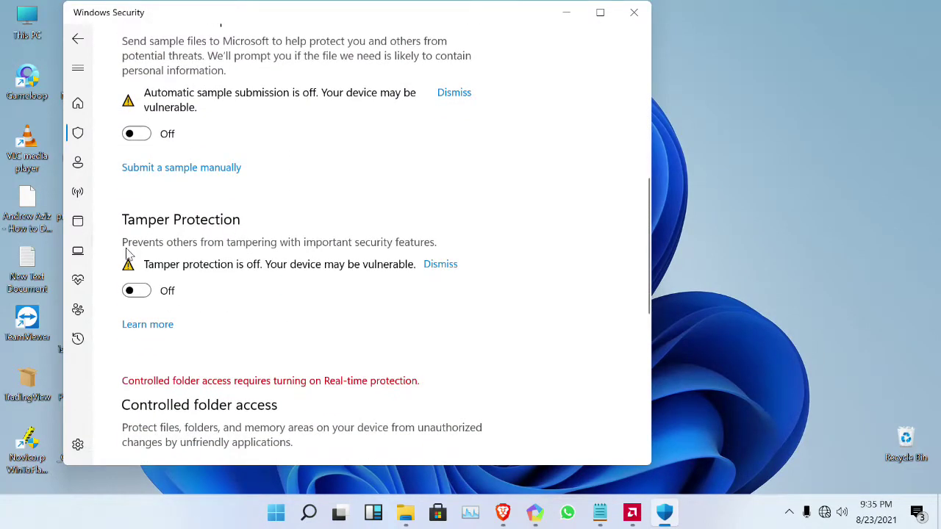
scroll(191, 353, "up", 6)
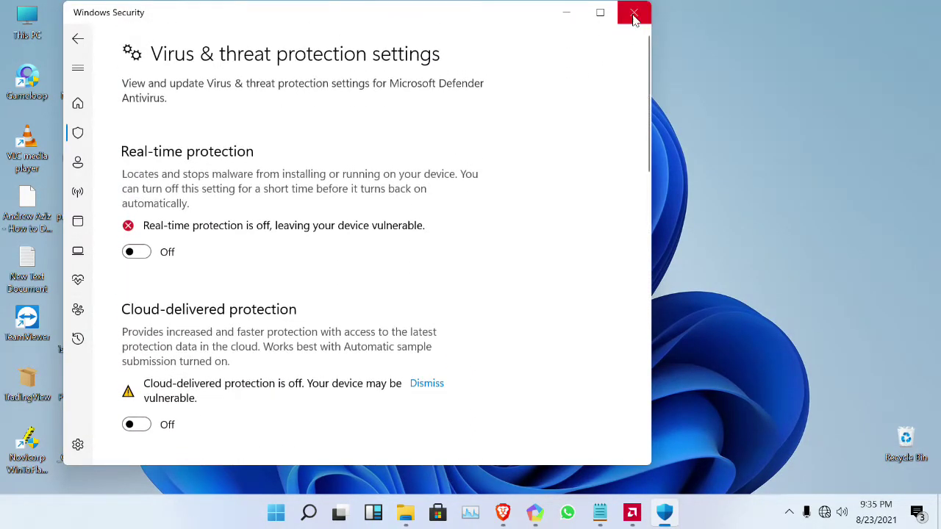
left_click(634, 12)
left_click(826, 513)
left_click(687, 165)
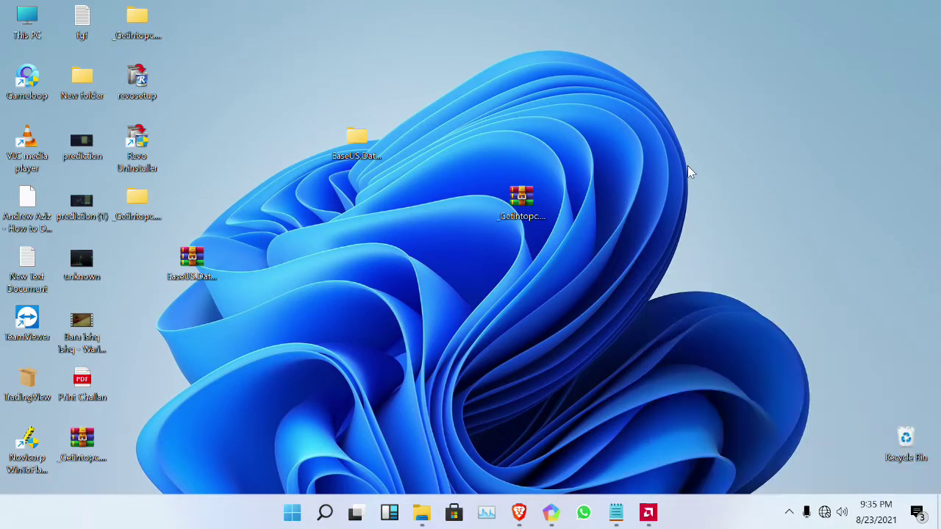
right_click(687, 166)
left_click(717, 232)
right_click(645, 130)
left_click(677, 194)
right_click(618, 100)
left_click(654, 167)
Step: Run the DRW14.2 installer from the desktop folder EaseUS.Data.Recovery.14.2 as administrator and allow it to make changes
left_click_drag(366, 147, 311, 96)
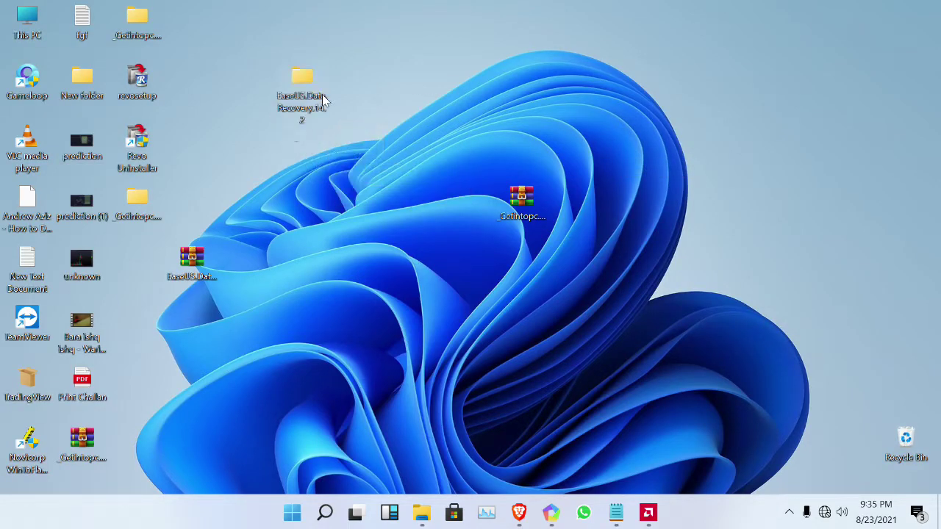
double_click(302, 84)
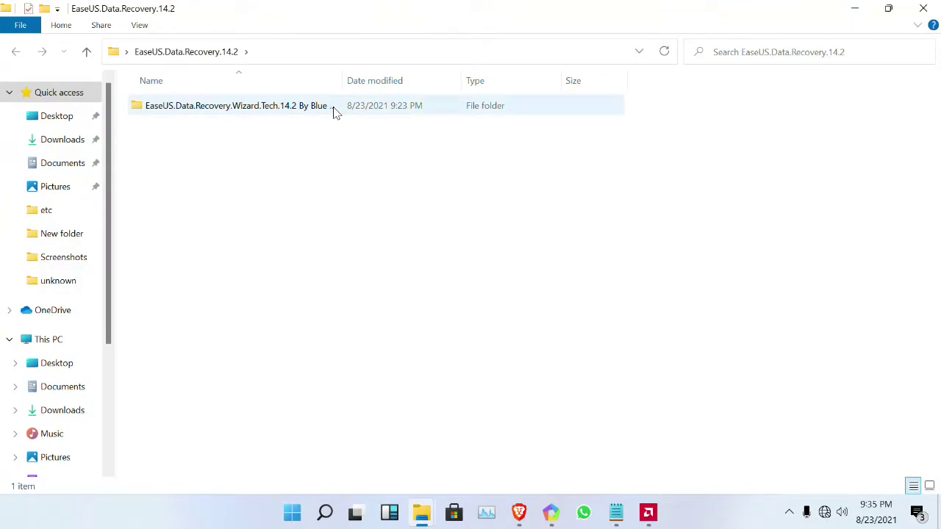
double_click(237, 110)
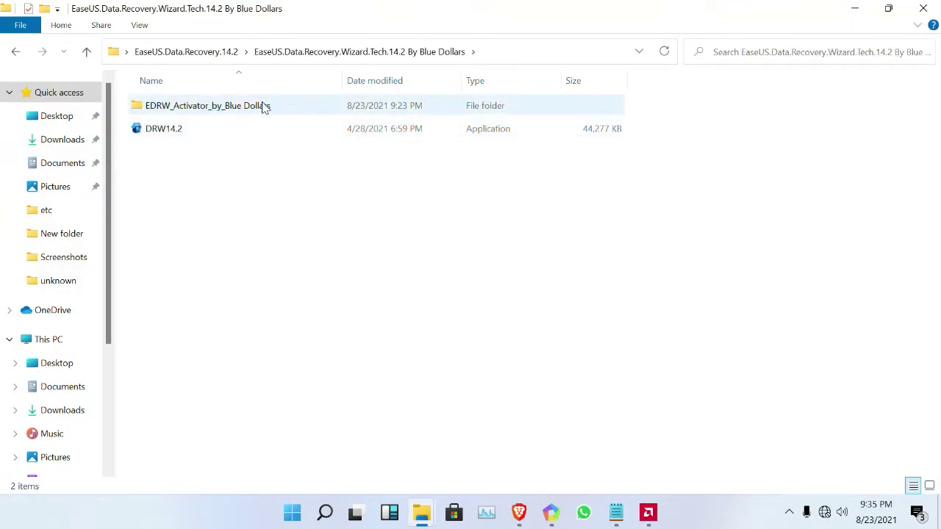
right_click(219, 132)
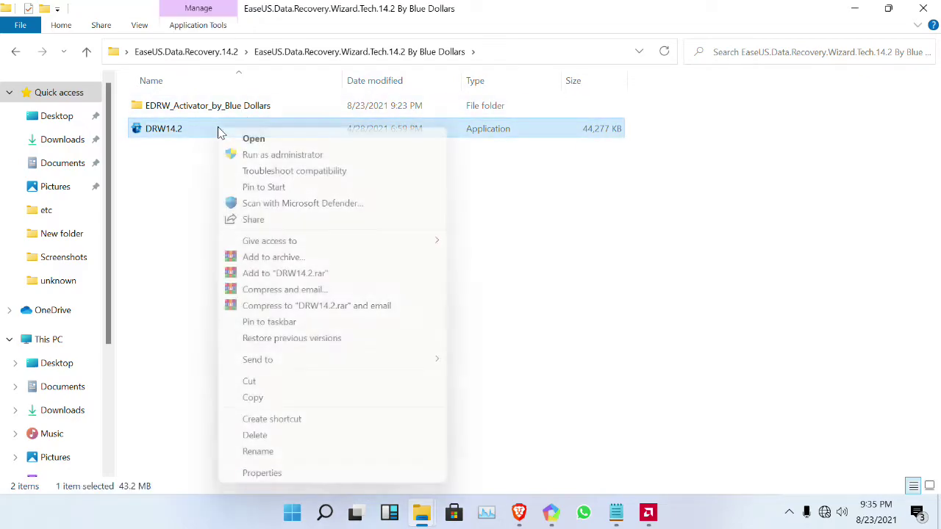
left_click(250, 156)
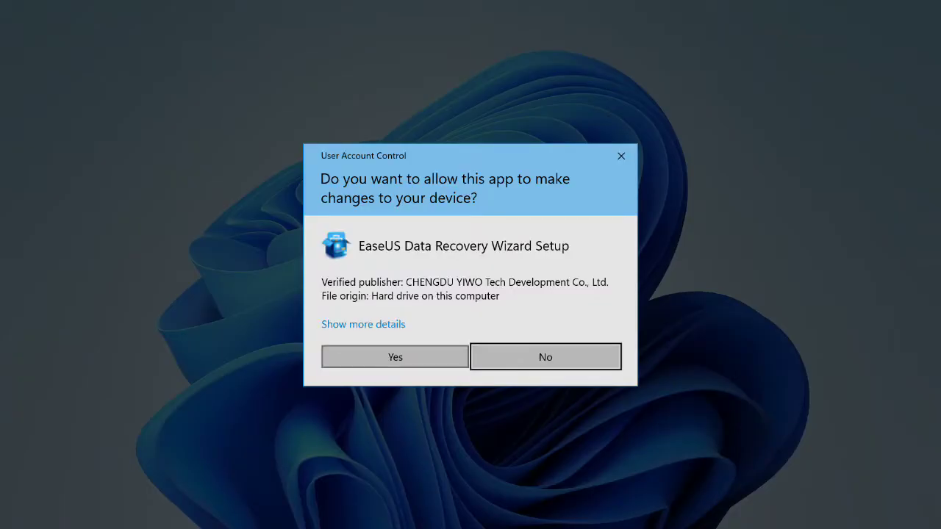
left_click(388, 358)
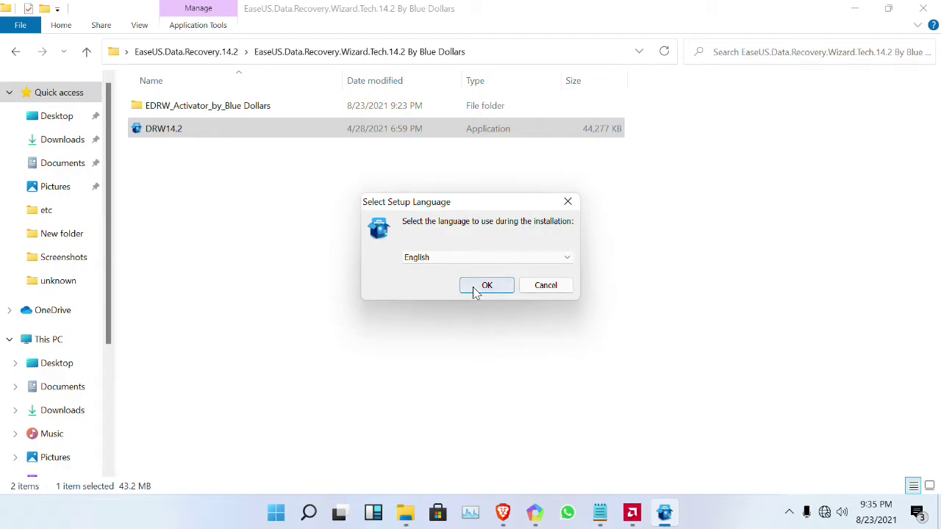
Step: Choose English as the setup language and accept the license agreement and privacy policy
left_click(475, 292)
left_click(548, 371)
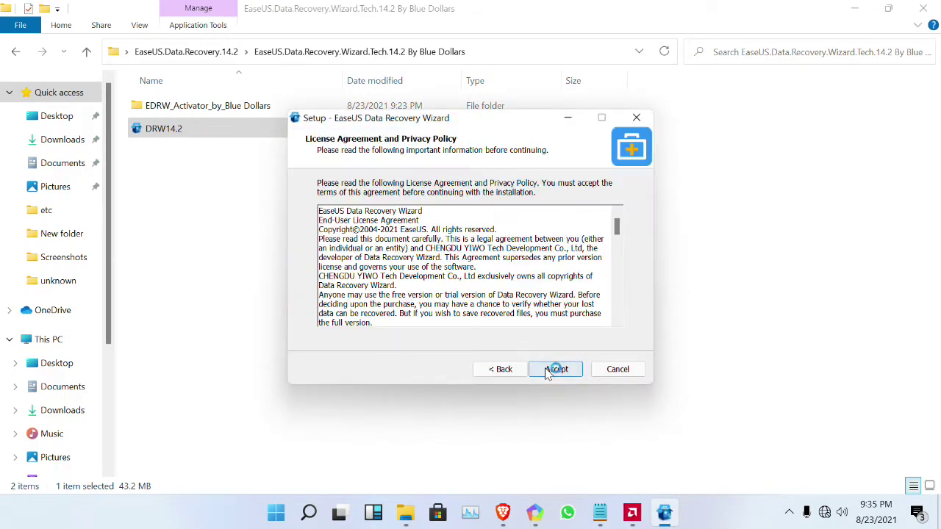
left_click(548, 371)
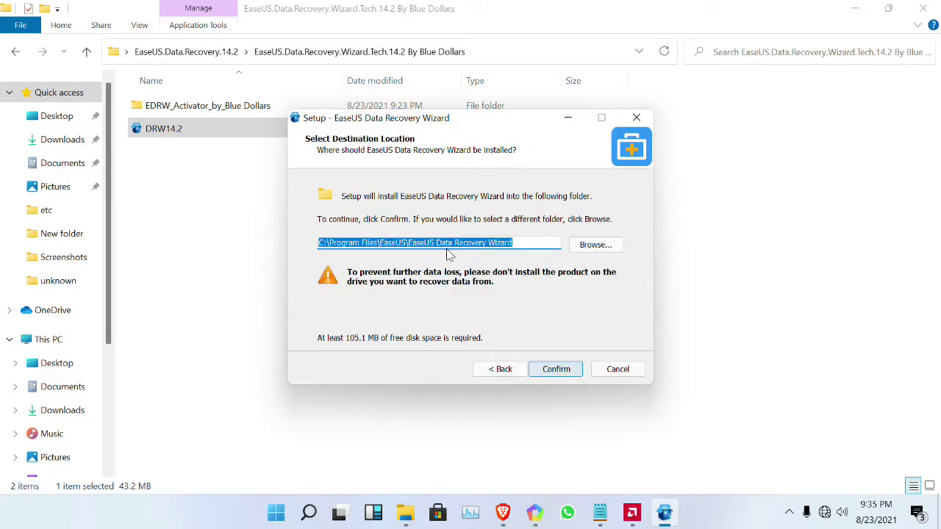
Step: Set the install folder to G:\Program Files\EaseUS\EaseUS Data Recovery Wizard and install with a desktop icon
left_click(322, 241)
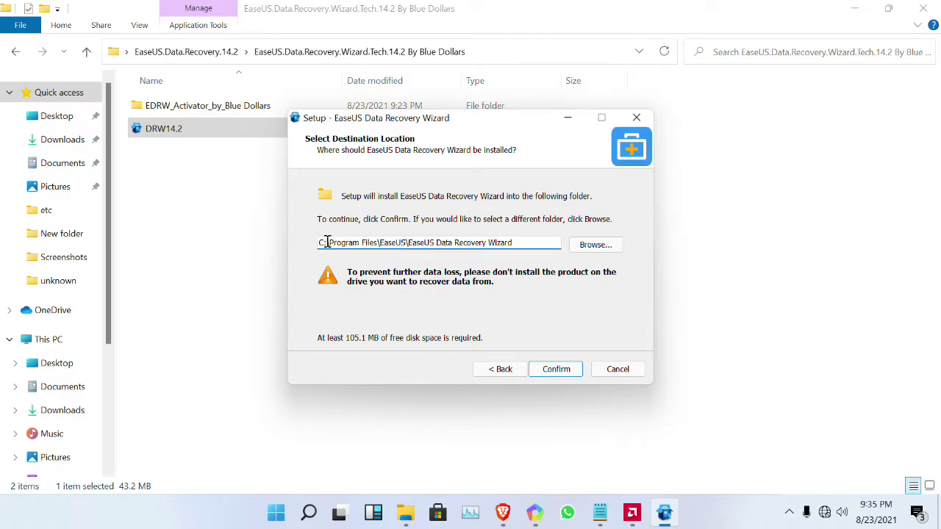
key("Delete")
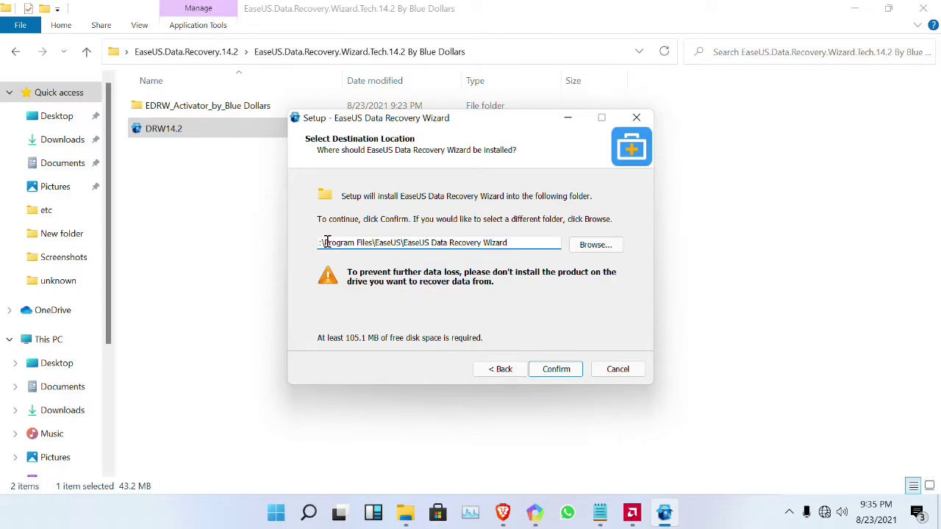
type("G")
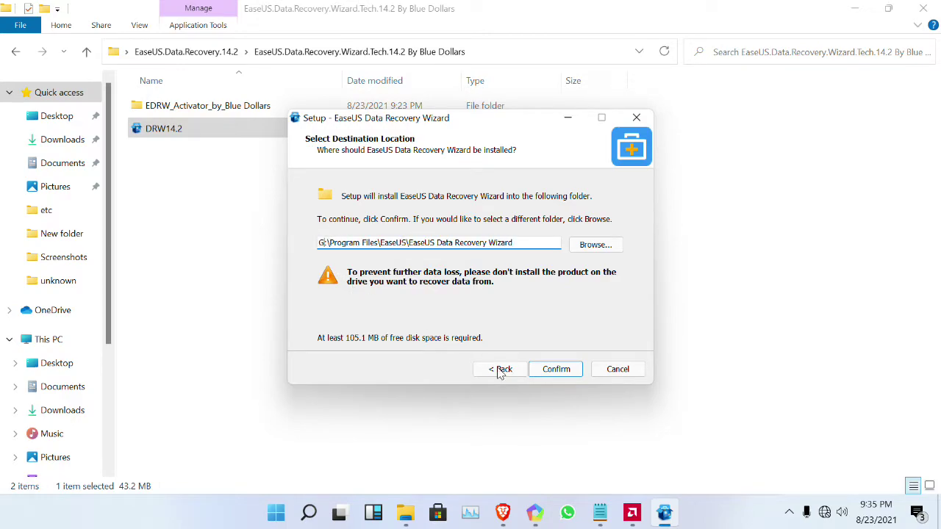
left_click(555, 370)
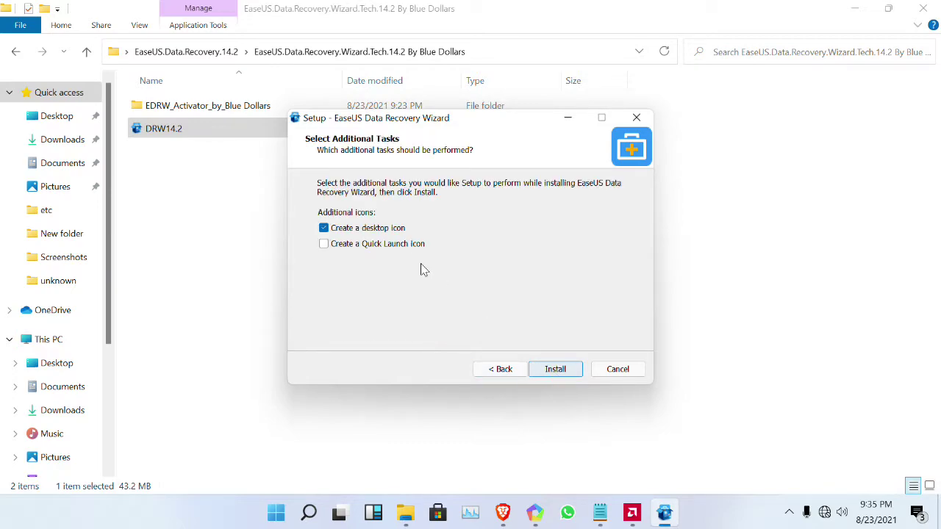
left_click(555, 372)
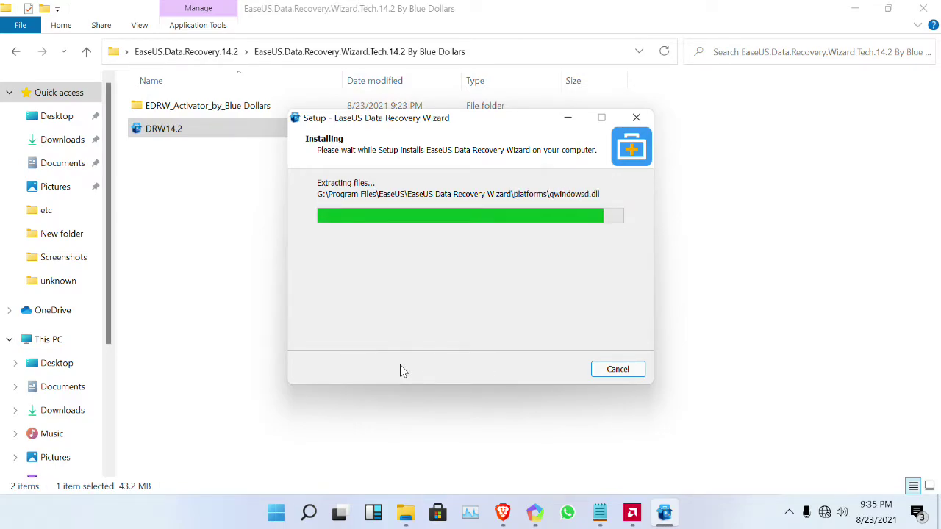
Step: Finish setup without launching the wizard or joining the Customer Experience Improvement Program, and close the web page it opens
left_click(402, 248)
left_click(406, 233)
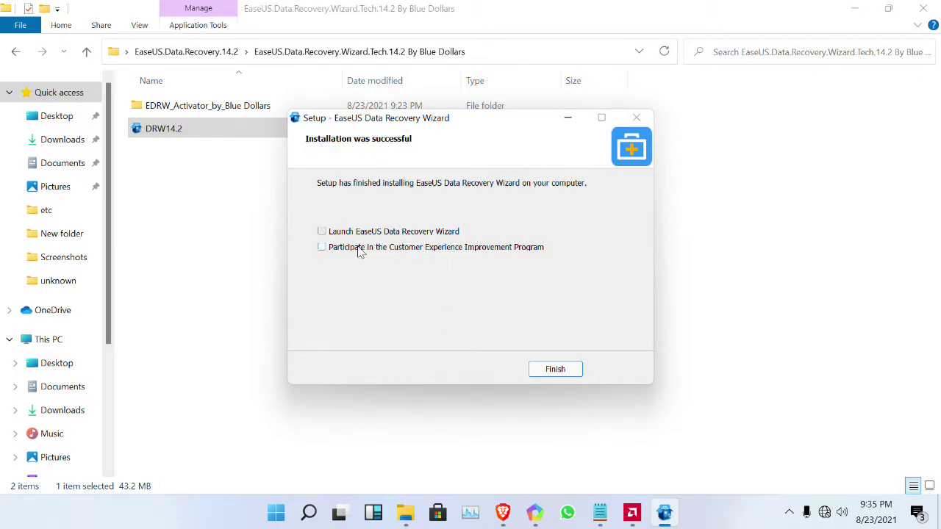
left_click(551, 372)
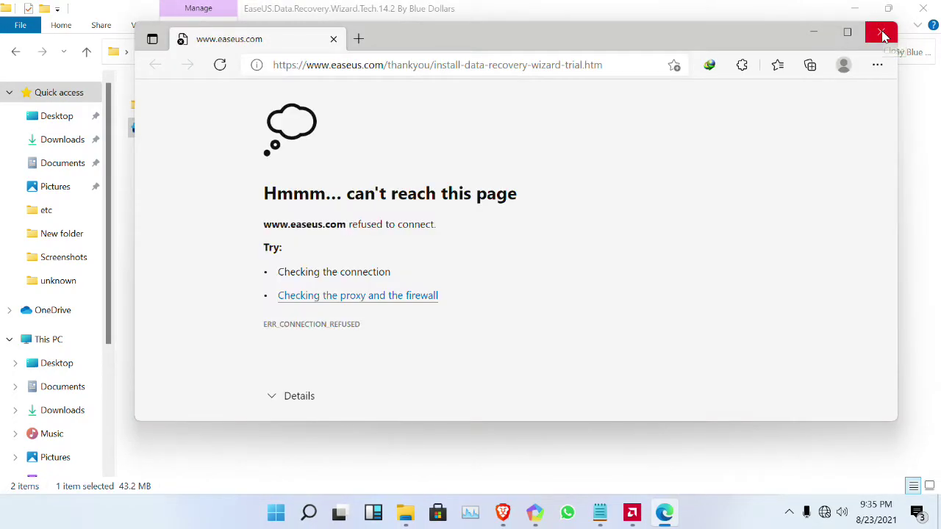
left_click(884, 34)
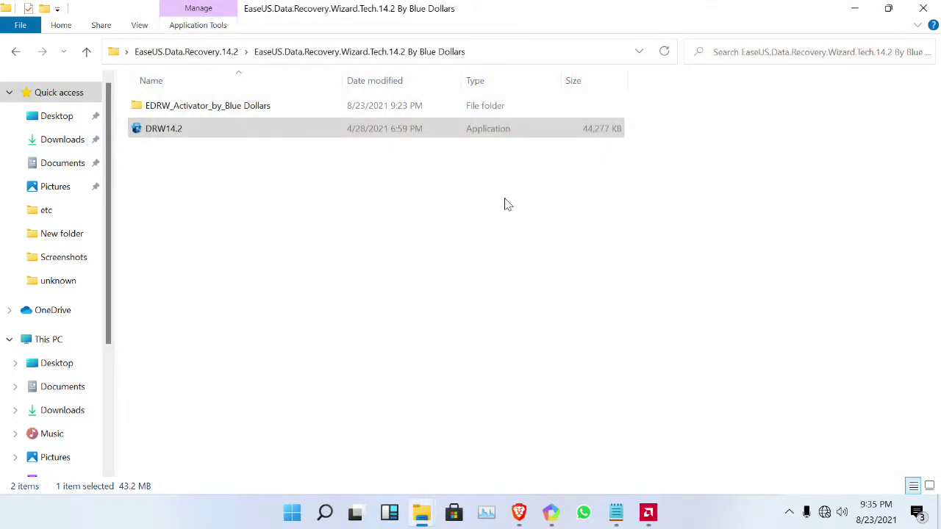
Step: Run the Block in Host+Firewall script from the EDRW_Activator_by_Blue Dollars folder as administrator
double_click(340, 105)
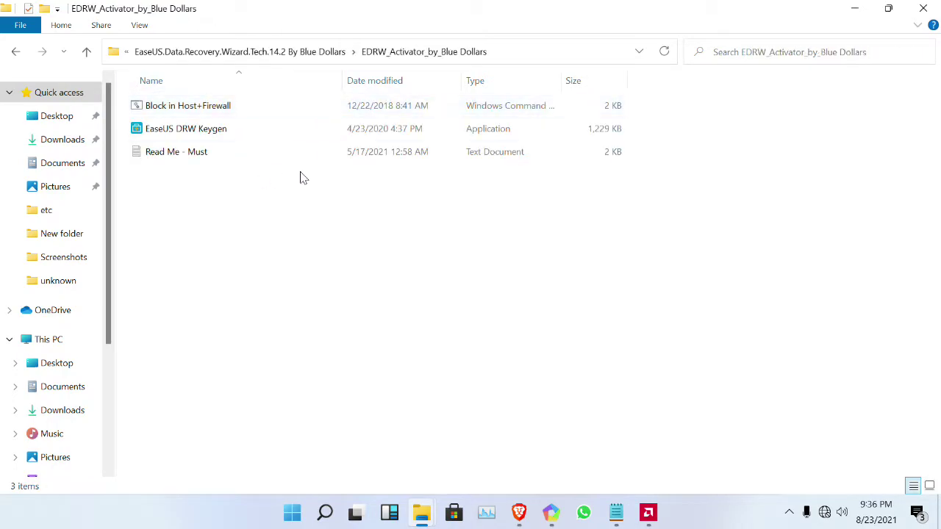
right_click(252, 114)
left_click(308, 170)
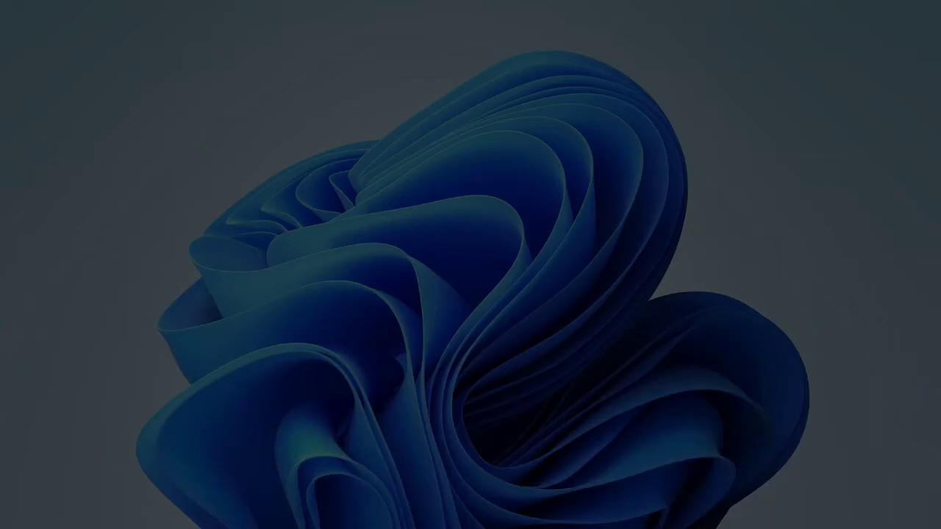
left_click(414, 345)
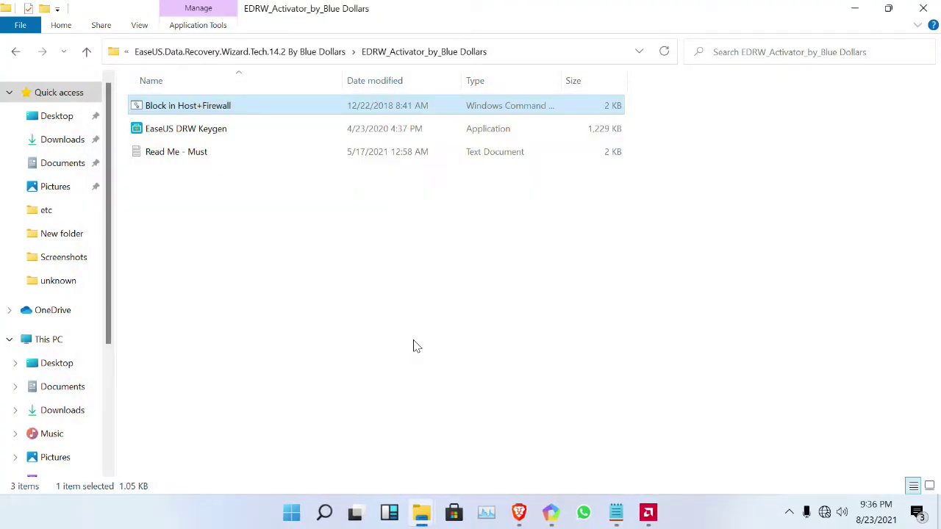
Step: Run EaseUS DRW Keygen from the EDRW_Activator_by_Blue Dollars folder as administrator and allow it to make changes
left_click(223, 128)
right_click(223, 127)
left_click(266, 153)
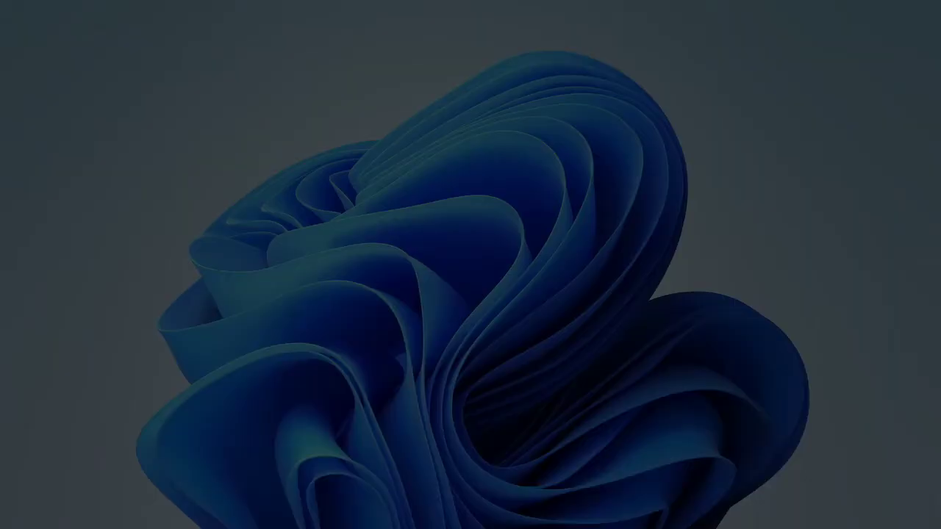
left_click(416, 363)
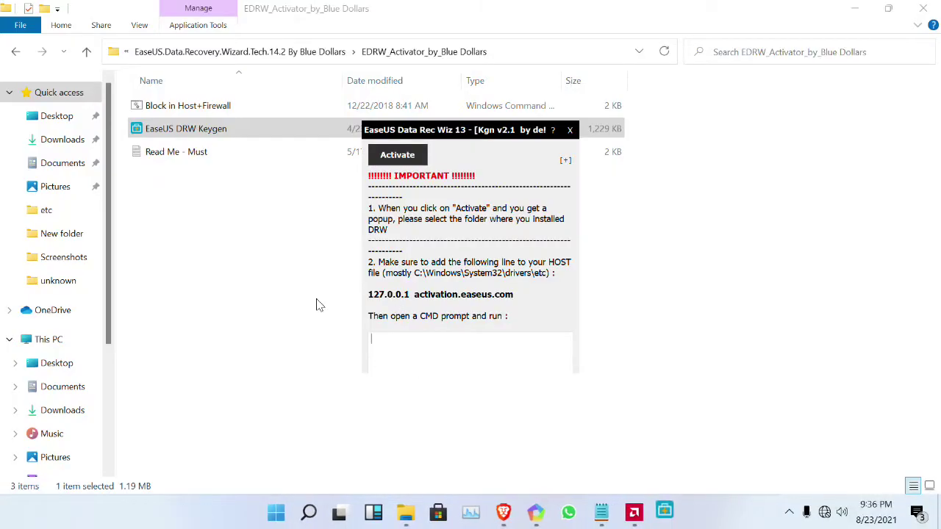
Step: Activate using the install folder EaseUS Data Recovery Wizard under G:\Program Files\EaseUS, and close the keygen and the activator folder
left_click(402, 155)
left_click_drag(625, 96, 389, 83)
left_click_drag(345, 254, 348, 304)
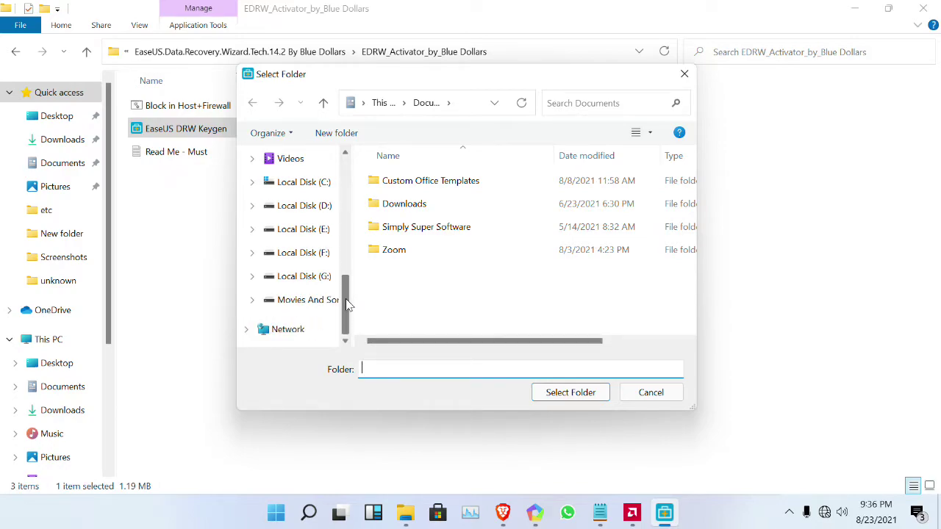
left_click(305, 277)
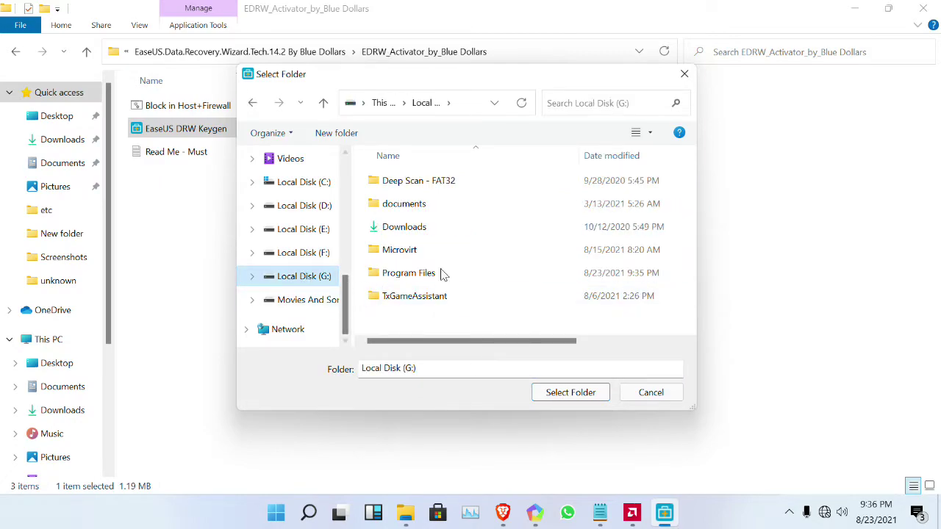
double_click(463, 278)
double_click(423, 187)
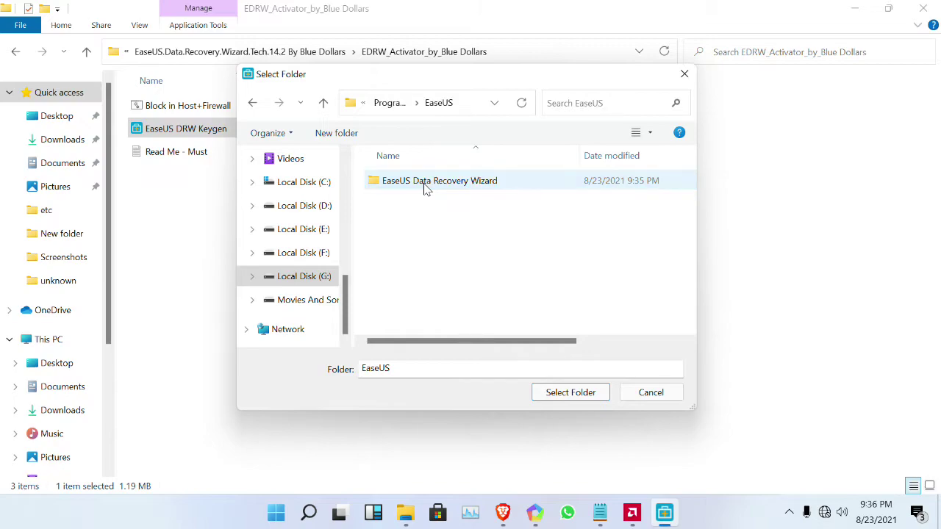
left_click(424, 185)
left_click(579, 393)
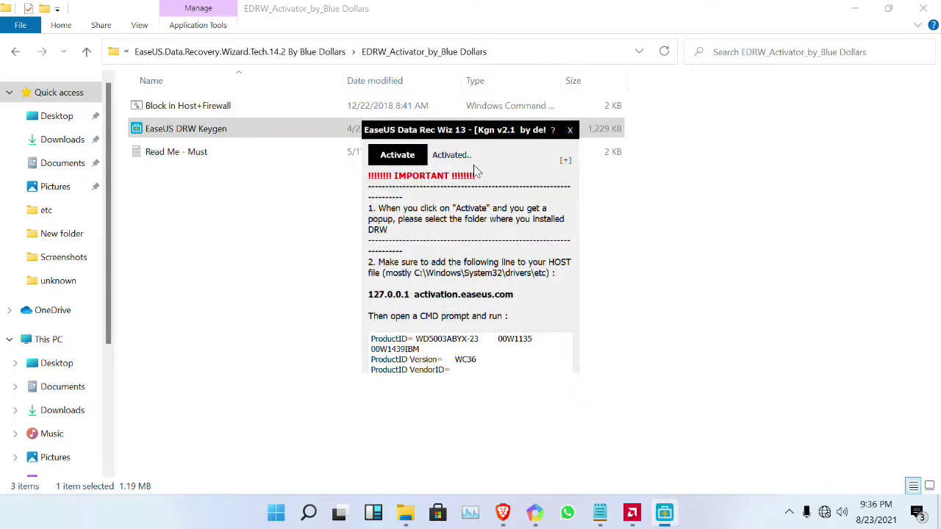
left_click(570, 130)
left_click(924, 8)
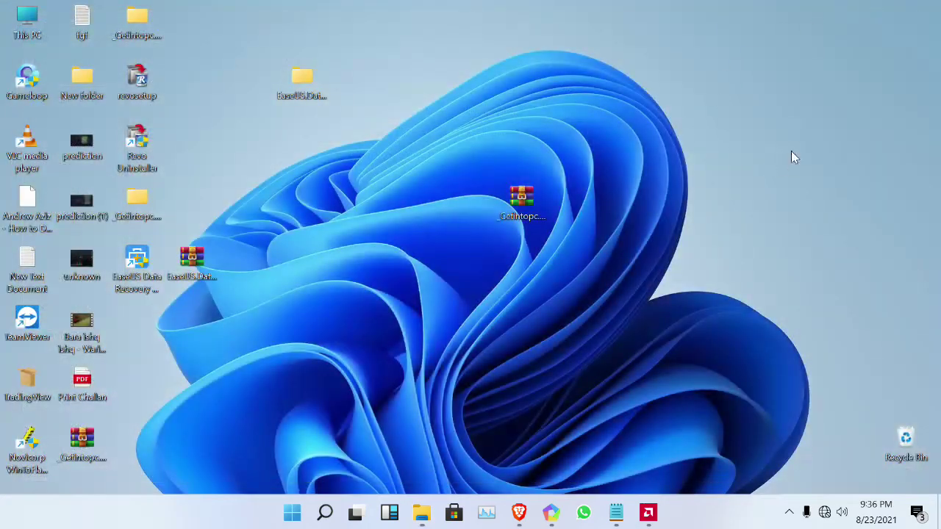
Step: Launch EaseUS Data Recovery Wizard from the desktop, allow it to run, and cancel its update check
double_click(145, 272)
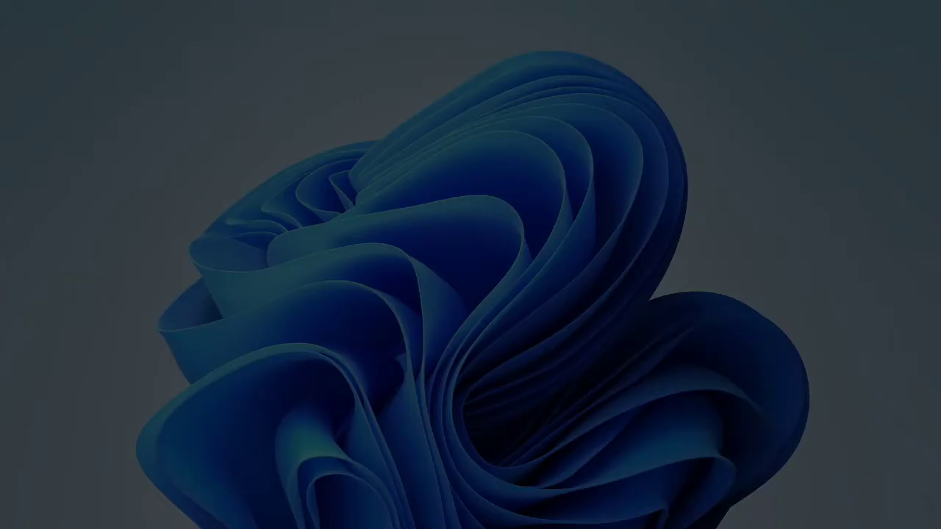
left_click(377, 357)
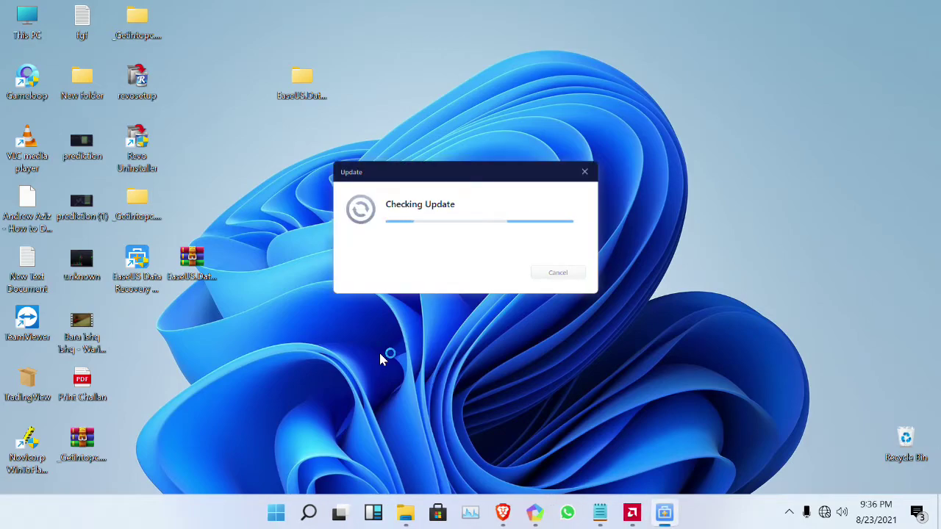
left_click(554, 275)
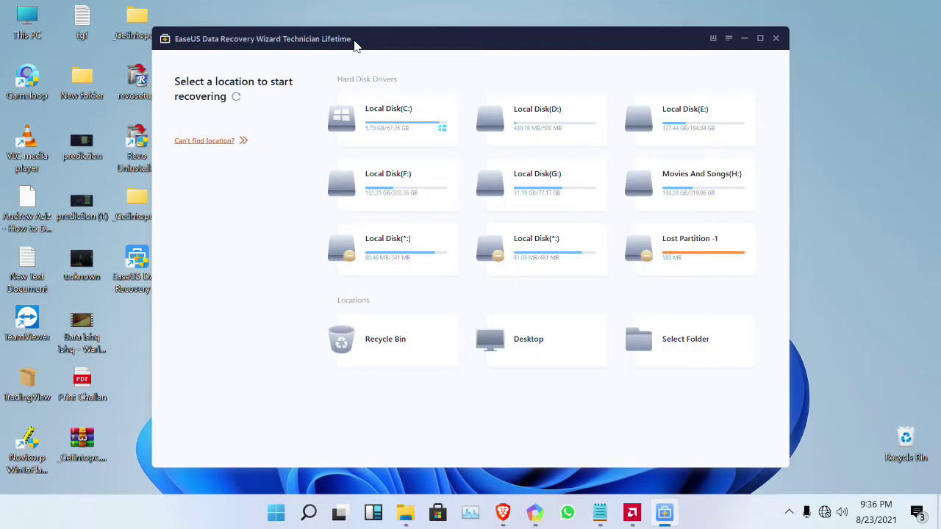
left_click_drag(355, 46, 400, 39)
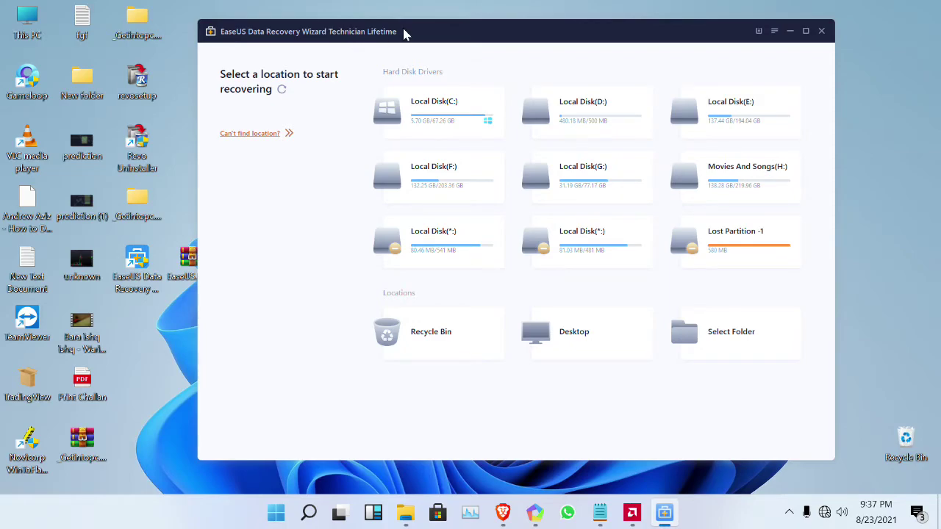
left_click_drag(403, 34, 336, 41)
mouse_move(561, 265)
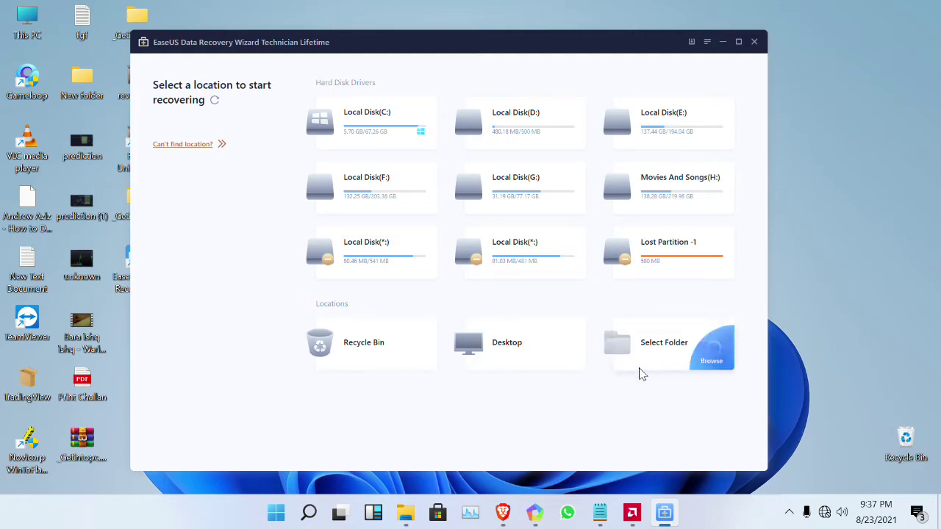
right_click(853, 98)
left_click(846, 162)
right_click(834, 89)
left_click(801, 149)
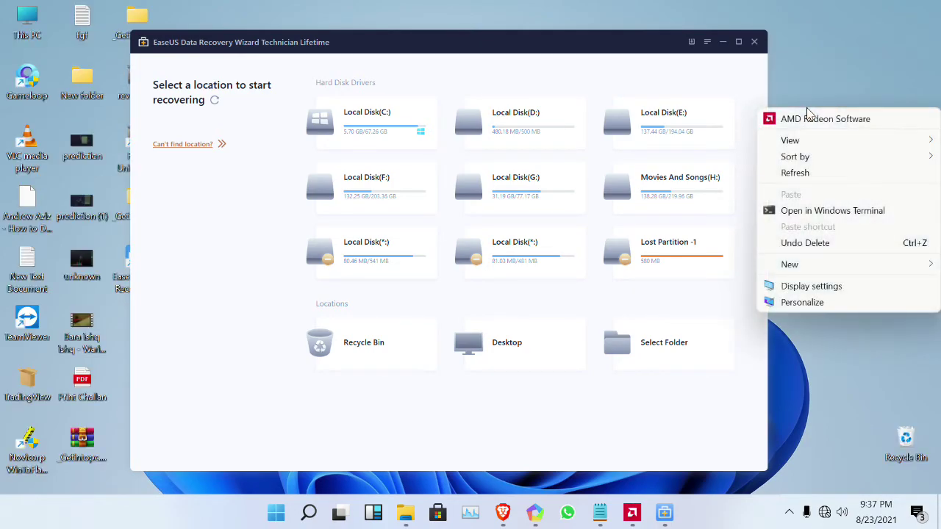
left_click(810, 171)
right_click(815, 100)
left_click(814, 164)
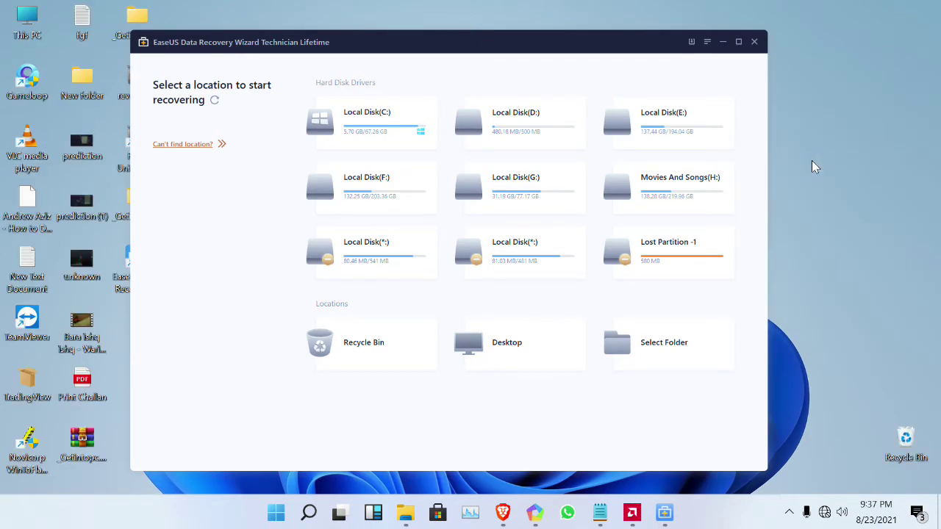
Step: Minimize the recovery wizard and switch to AMD Radeon Software
left_click(725, 43)
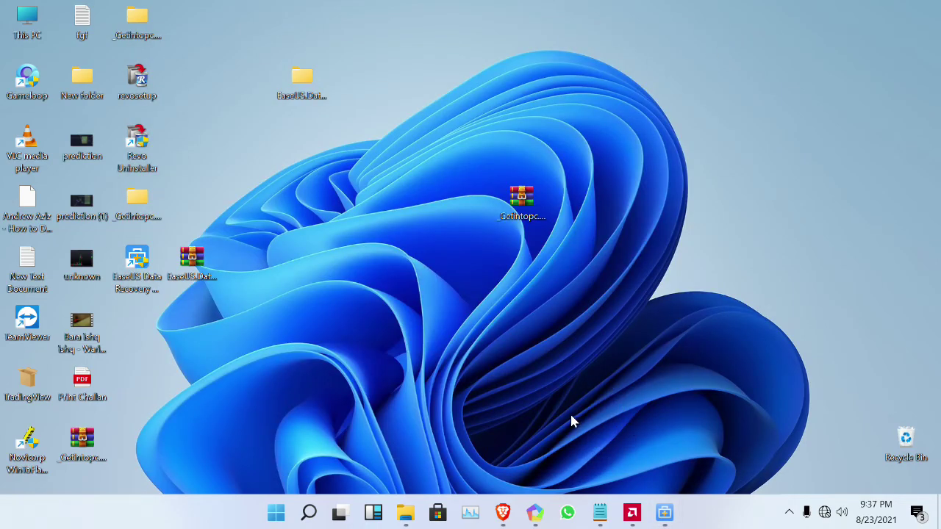
left_click(633, 512)
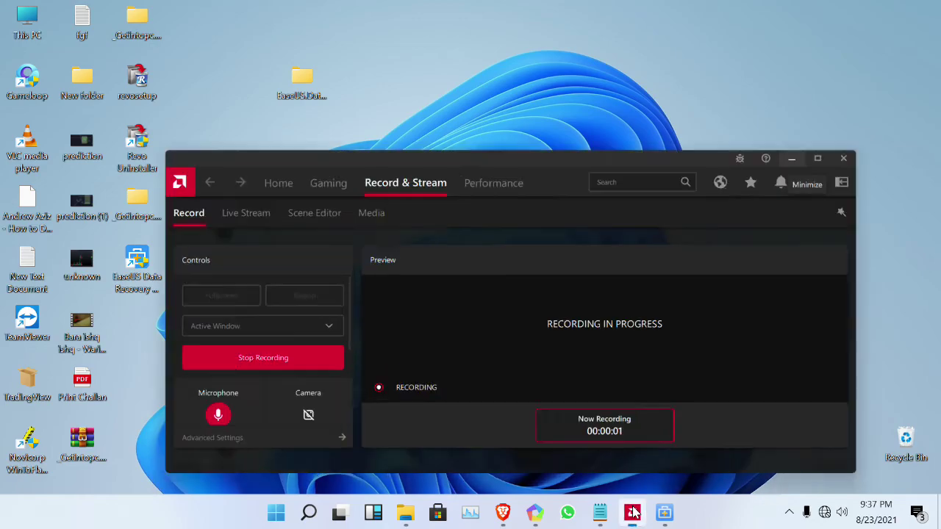